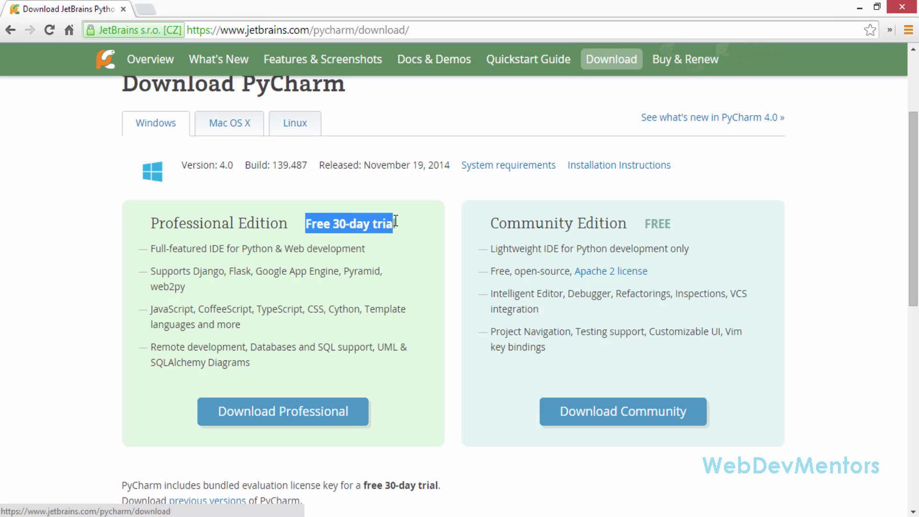
Open the PyCharm Buy & Renew page in a separate tab, review the licensing options and return to the download page
{"action": "left_click", "coordinate": [397, 224]}
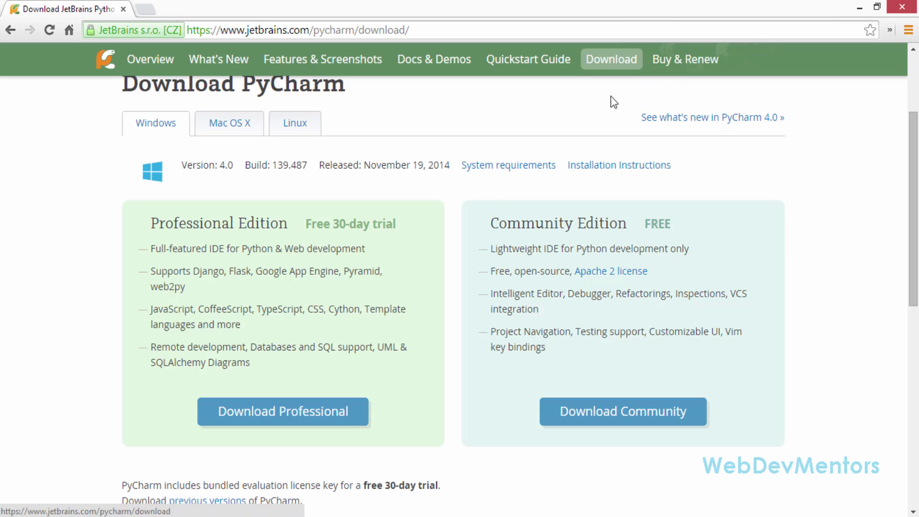
{"action": "right_click", "coordinate": [674, 66]}
{"action": "left_click", "coordinate": [679, 67]}
{"action": "left_click", "coordinate": [200, 7]}
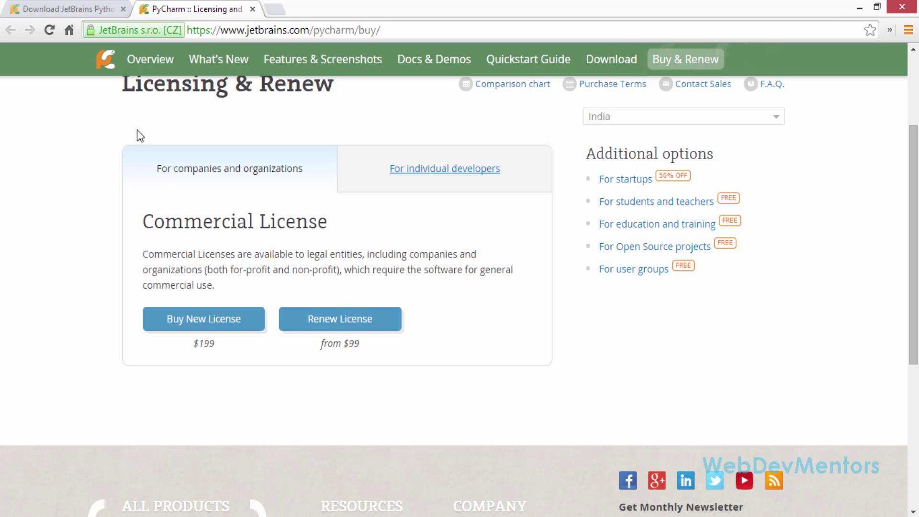
{"action": "left_click", "coordinate": [48, 9]}
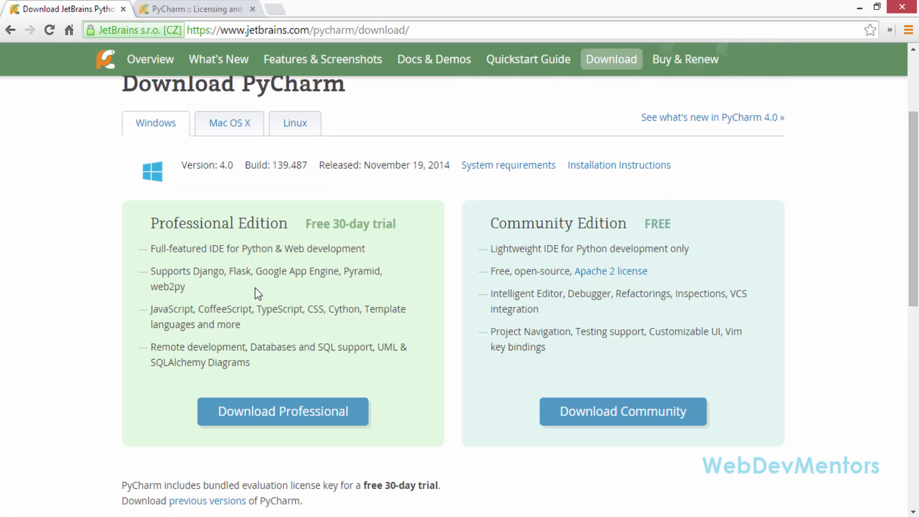
{"action": "scroll", "coordinate": [254, 286], "scroll_direction": "down", "scroll_amount": 1}
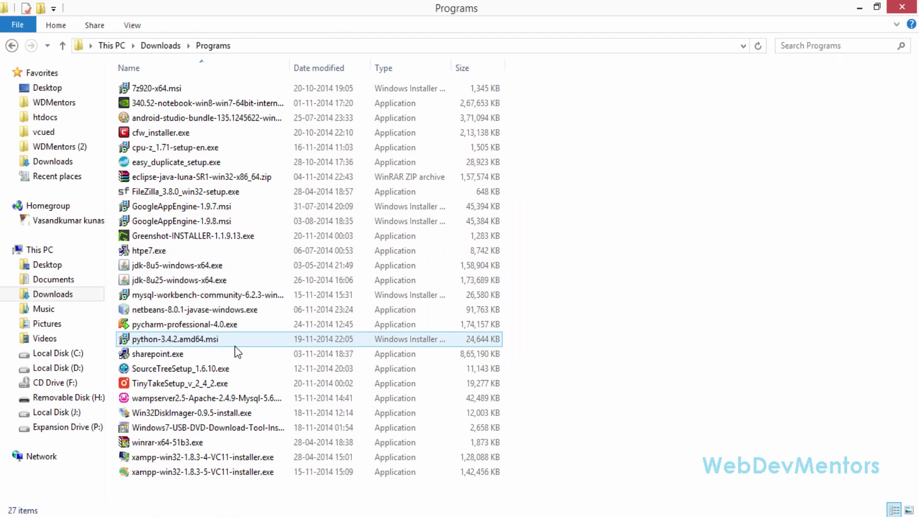
Run the pycharm-professional-4.0.exe installer from the Programs download folder and accept its license agreement
{"action": "left_click", "coordinate": [216, 324]}
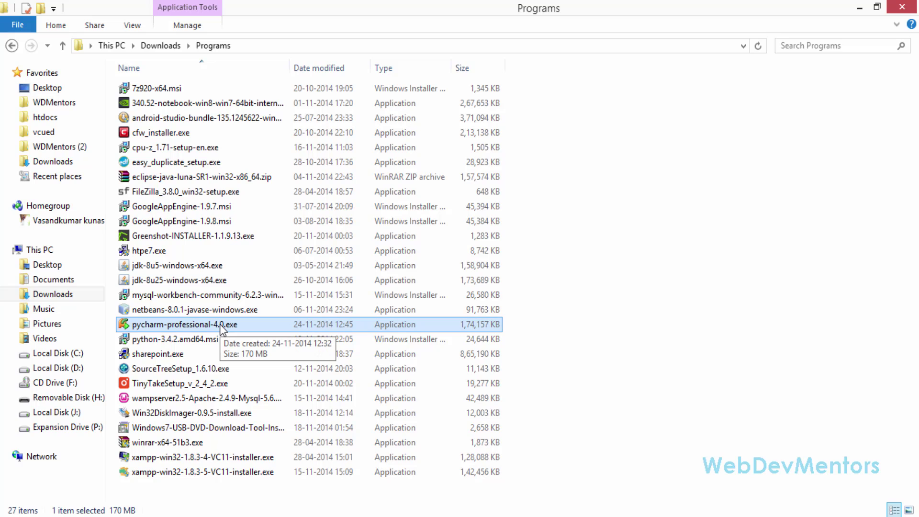
{"action": "double_click", "coordinate": [220, 324]}
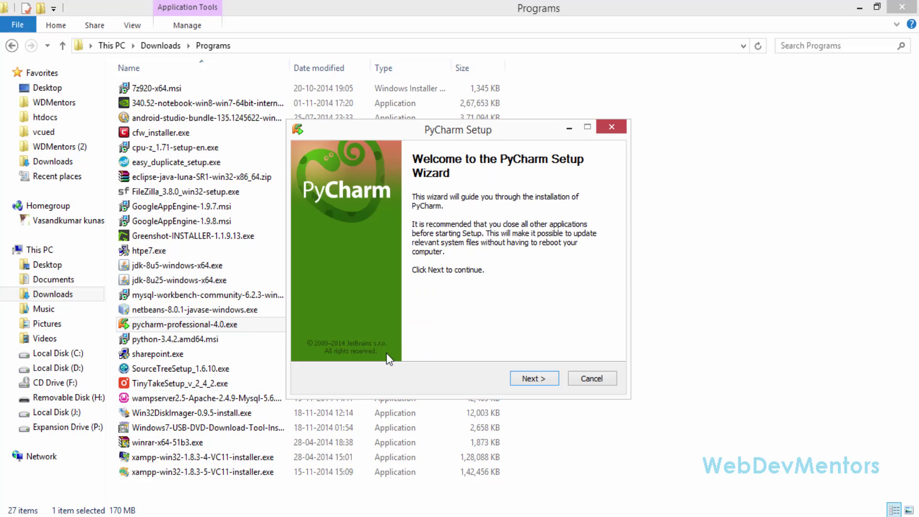
{"action": "left_click", "coordinate": [535, 379]}
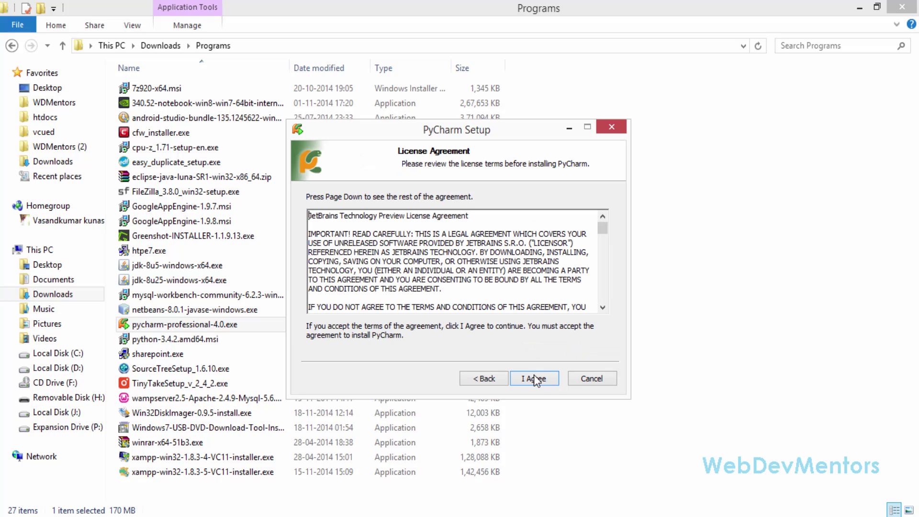
{"action": "left_click", "coordinate": [535, 379]}
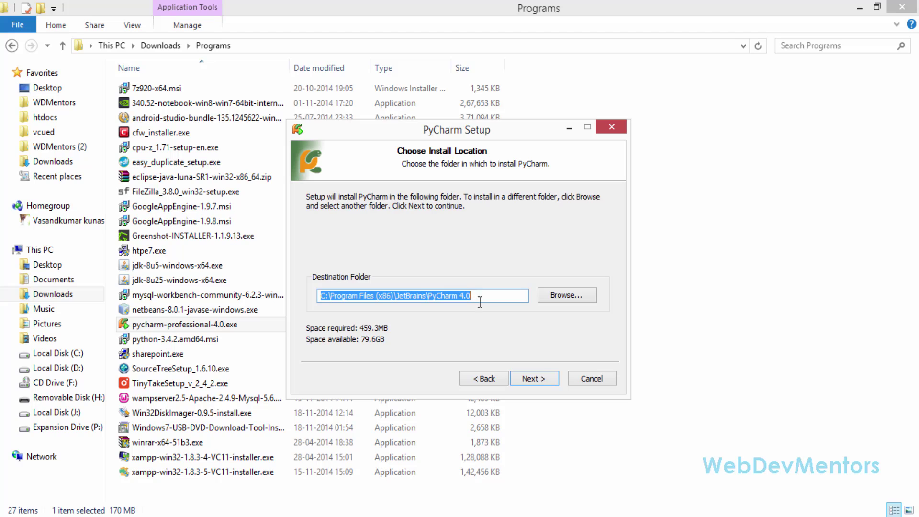
Install PyCharm in the default destination folder with a desktop shortcut and the JetBrains Start Menu folder, and finish the setup
{"action": "left_click", "coordinate": [534, 378]}
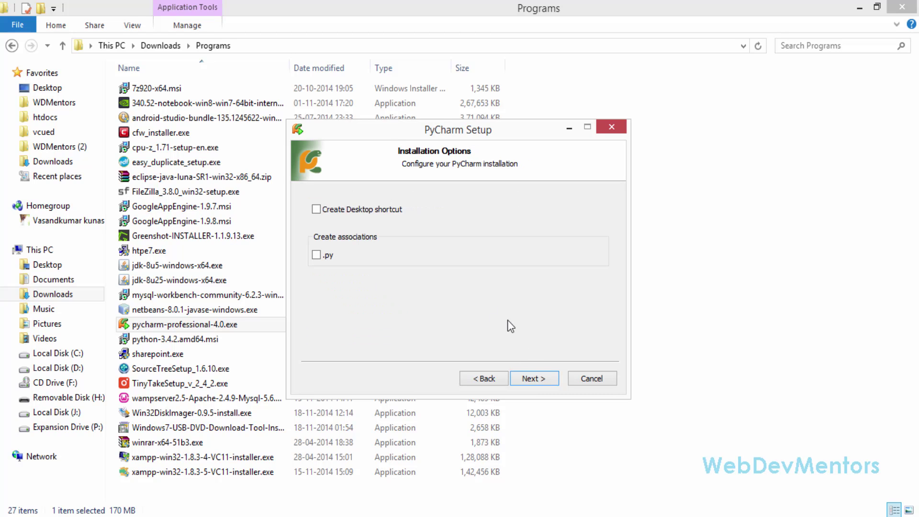
{"action": "left_click", "coordinate": [352, 211]}
{"action": "left_click", "coordinate": [529, 378]}
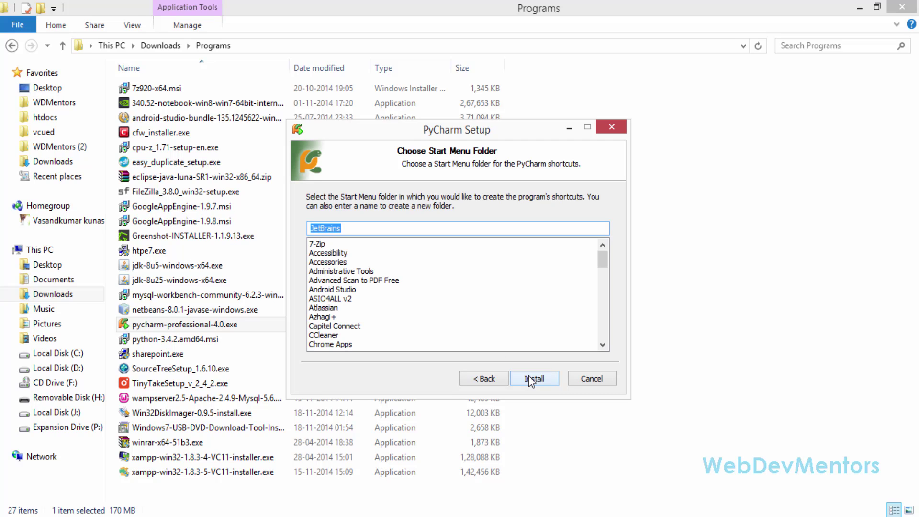
{"action": "left_click", "coordinate": [529, 379]}
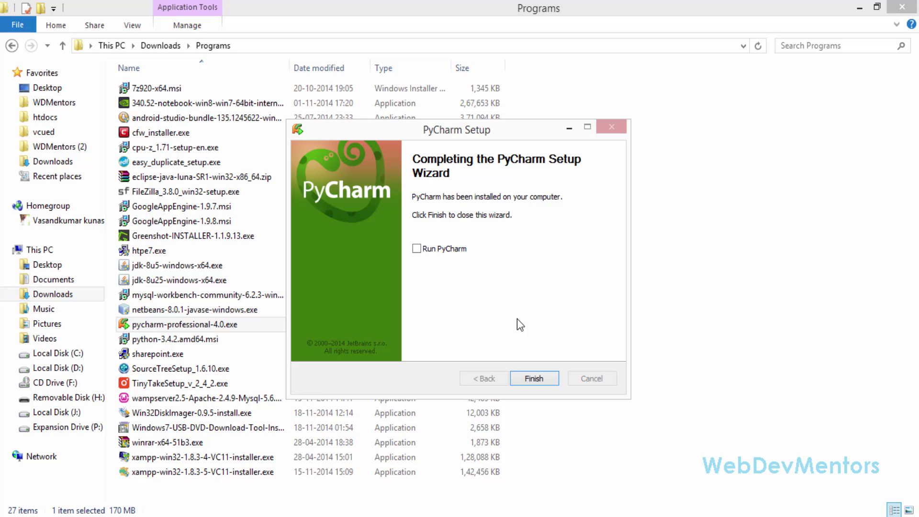
{"action": "left_click", "coordinate": [539, 382]}
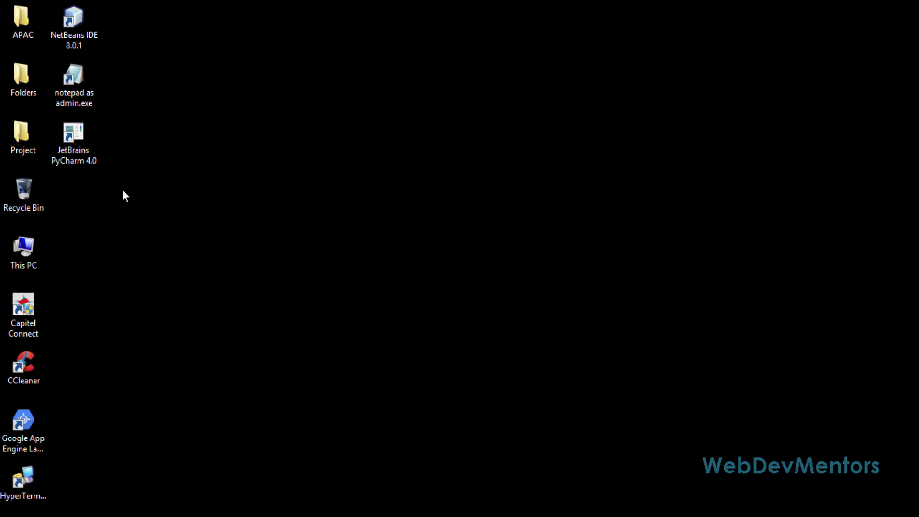
Launch JetBrains PyCharm 4.0 without importing settings and start the free 30-day evaluation, accepting all license terms
{"action": "double_click", "coordinate": [81, 162]}
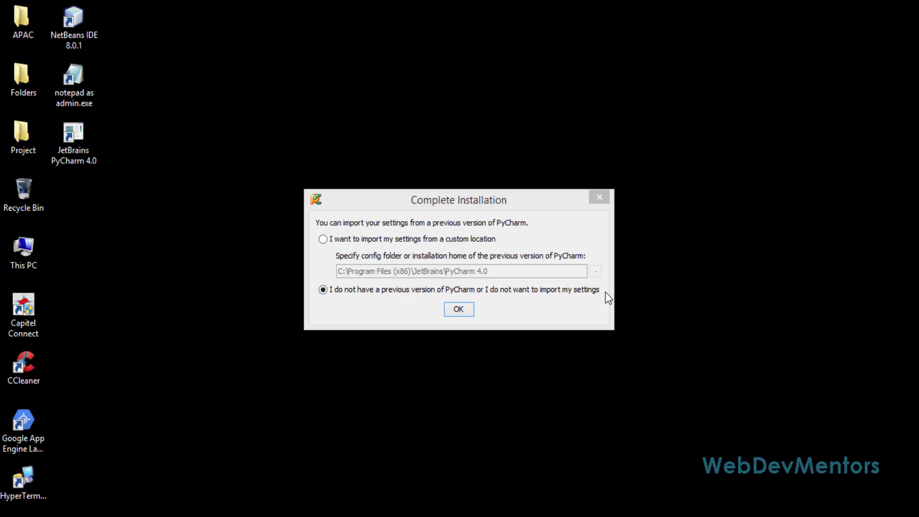
{"action": "left_click", "coordinate": [459, 308]}
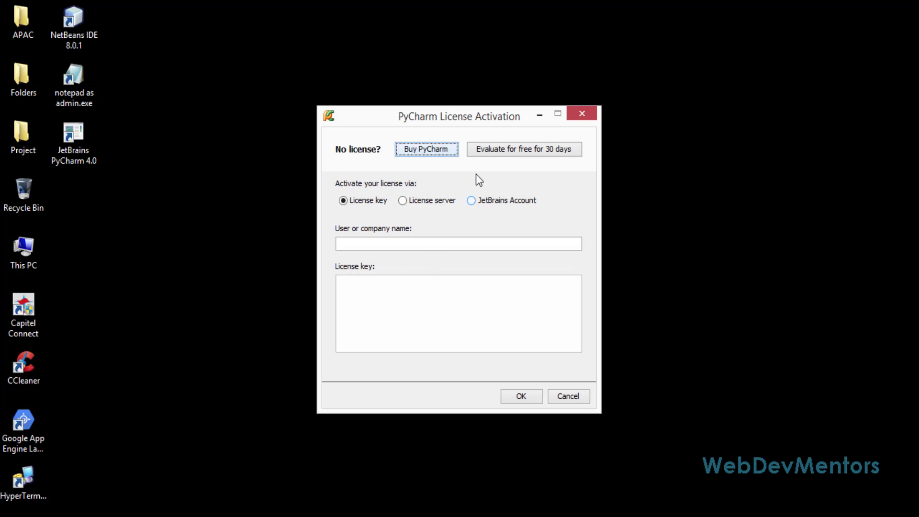
{"action": "left_click", "coordinate": [489, 150]}
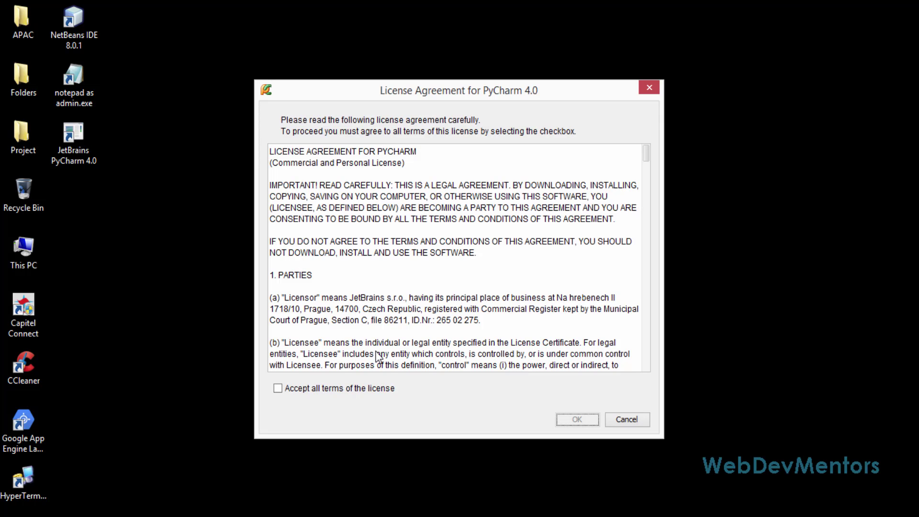
{"action": "left_click", "coordinate": [350, 387]}
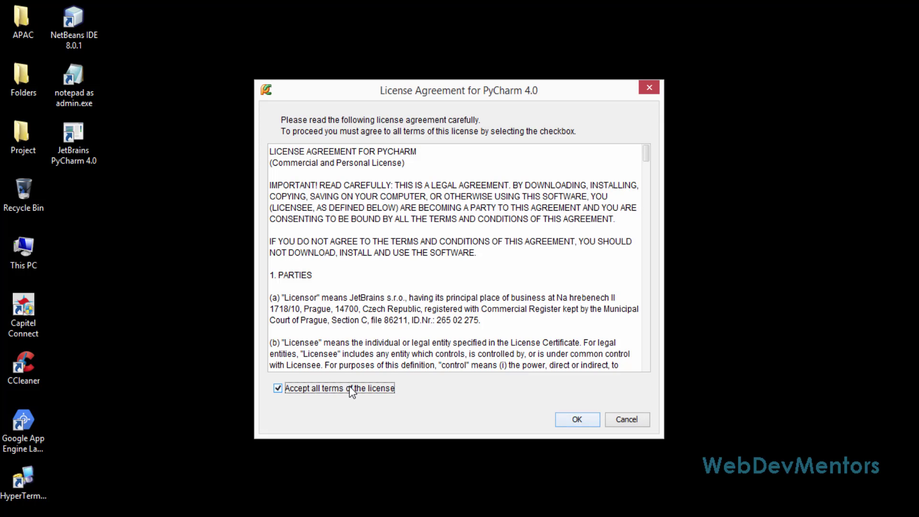
{"action": "left_click", "coordinate": [575, 419]}
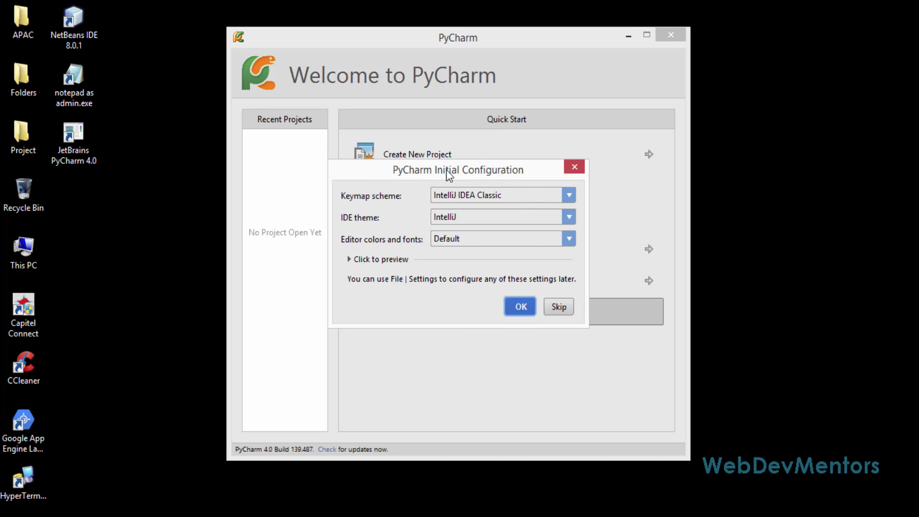
Show the initial configuration preview and try the Emacs keymap scheme before restoring IntelliJ IDEA Classic
{"action": "left_click", "coordinate": [351, 259]}
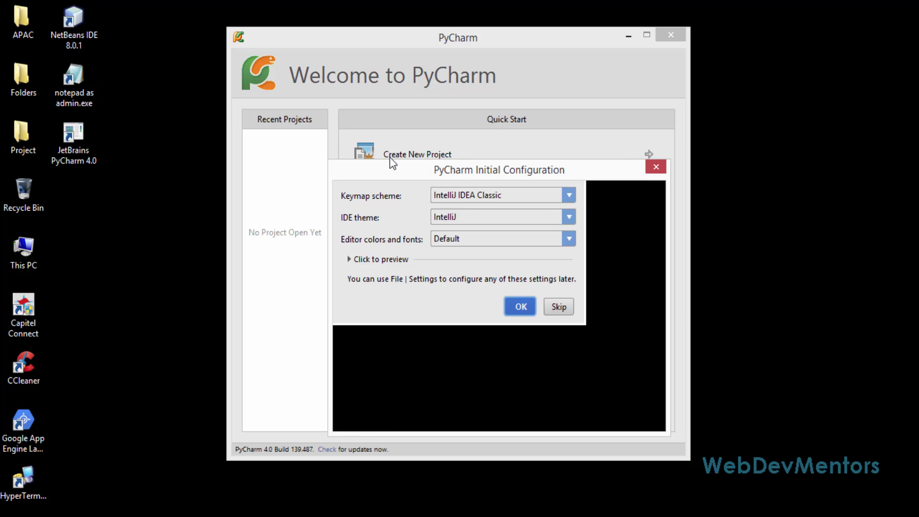
{"action": "left_click_drag", "start_coordinate": [395, 168], "coordinate": [351, 58]}
{"action": "left_click", "coordinate": [410, 89]}
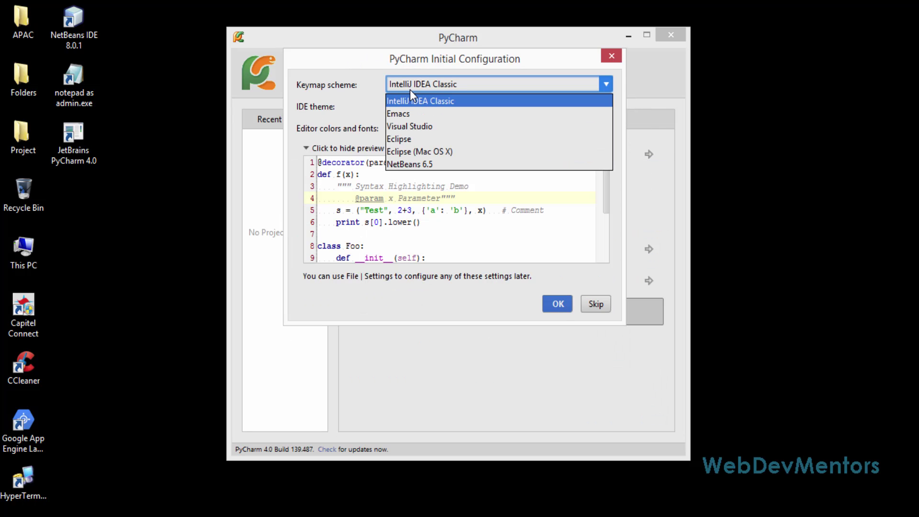
{"action": "left_click", "coordinate": [410, 118]}
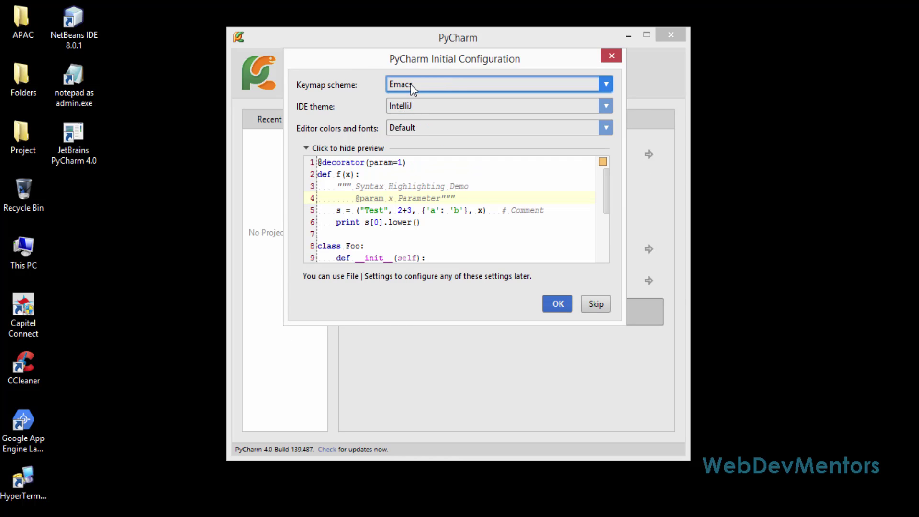
{"action": "left_click", "coordinate": [410, 84]}
{"action": "left_click", "coordinate": [409, 98]}
Try the Darcula IDE theme in the initial configuration and switch back to the IntelliJ theme
{"action": "left_click", "coordinate": [407, 106]}
{"action": "left_click", "coordinate": [400, 134]}
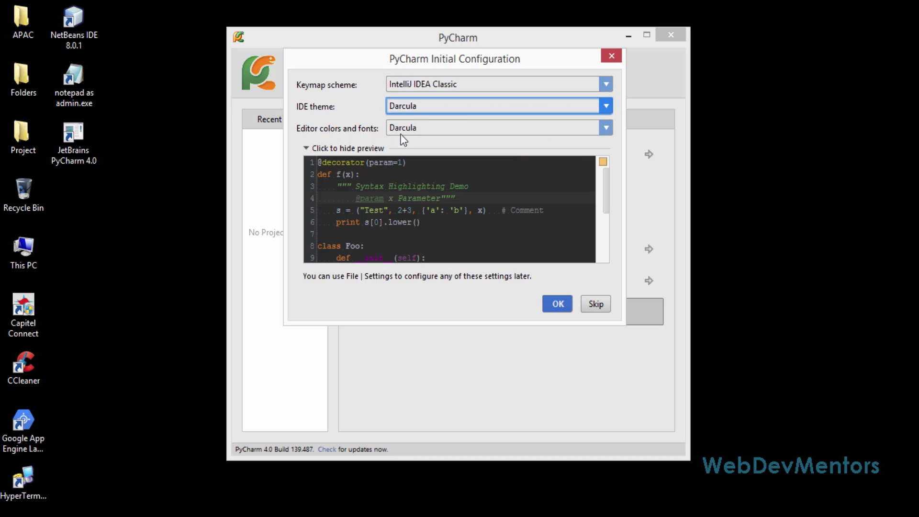
{"action": "left_click", "coordinate": [415, 105]}
{"action": "left_click", "coordinate": [414, 119]}
{"action": "left_click", "coordinate": [418, 105]}
{"action": "left_click", "coordinate": [420, 145]}
Set the editor colors and fonts to Default and accept the initial configuration
{"action": "left_click", "coordinate": [420, 133]}
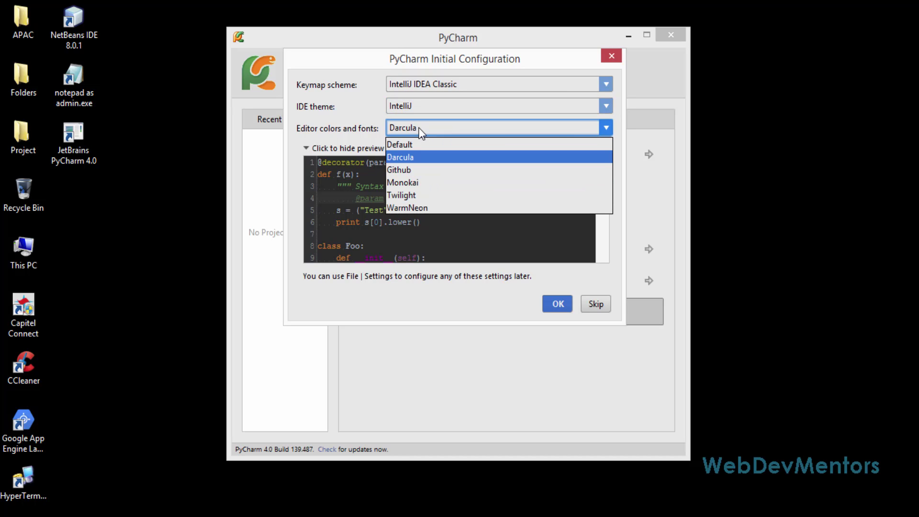
{"action": "left_click", "coordinate": [409, 145]}
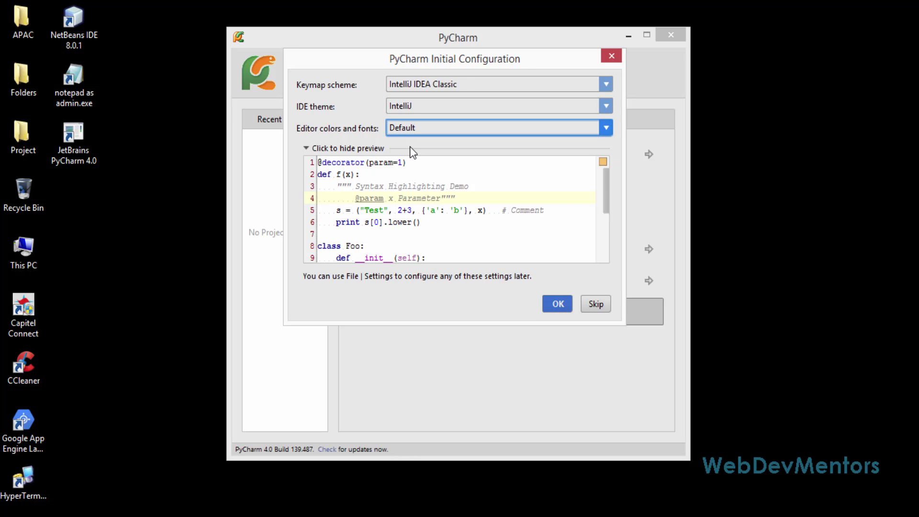
{"action": "left_click", "coordinate": [559, 303]}
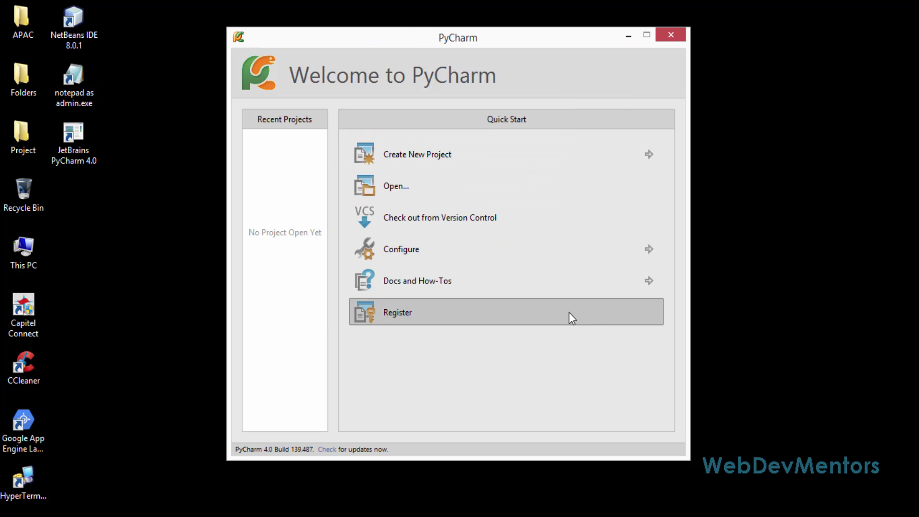
Create a Pure Python project named WebDevMentors with the C:\Python34\python.exe interpreter and maximize its window
{"action": "left_click", "coordinate": [449, 157]}
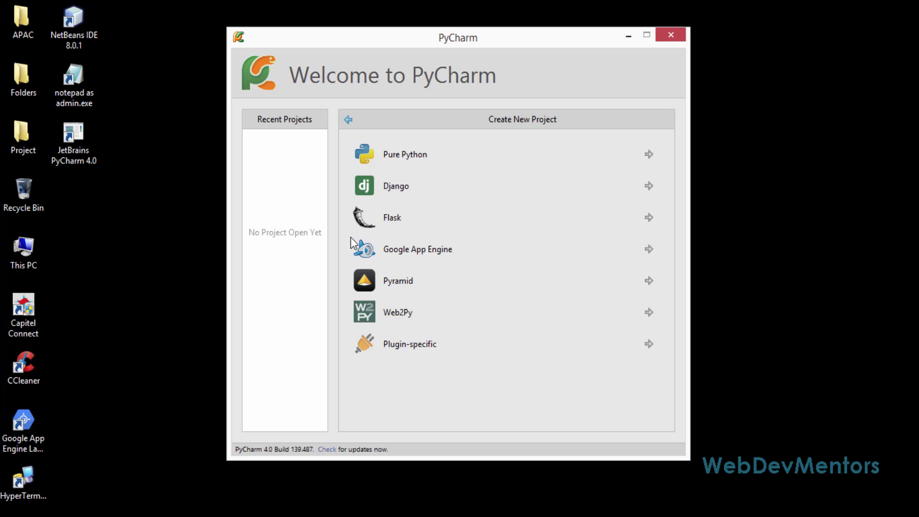
{"action": "left_click", "coordinate": [374, 151]}
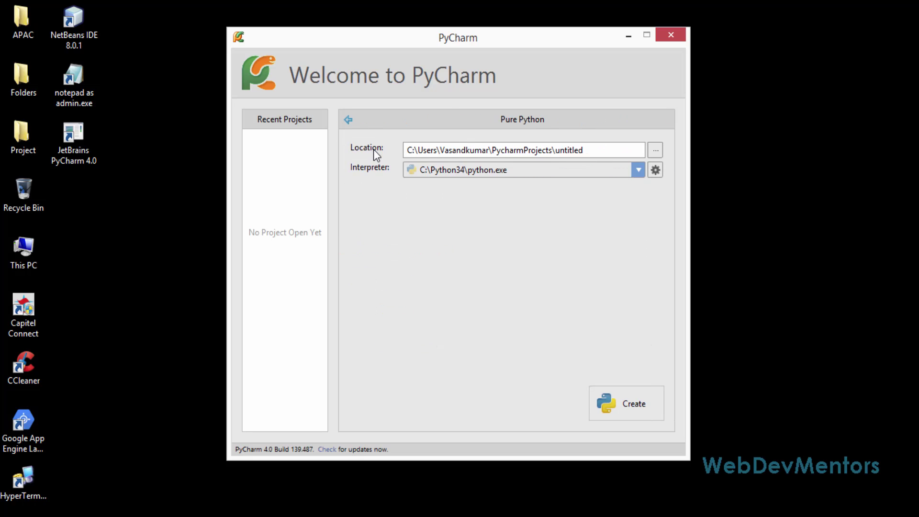
{"action": "left_click_drag", "start_coordinate": [555, 150], "coordinate": [599, 140]}
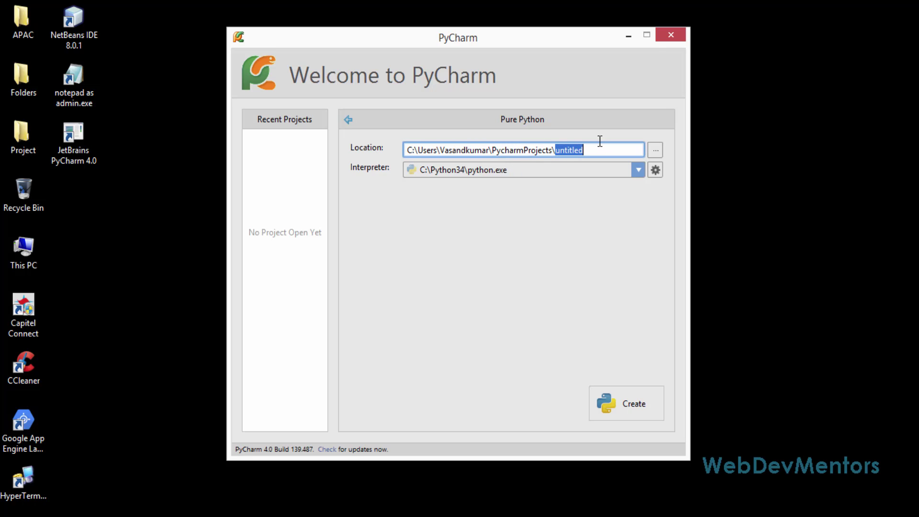
{"action": "type", "text": "WebDevMentors"}
{"action": "left_click", "coordinate": [649, 407]}
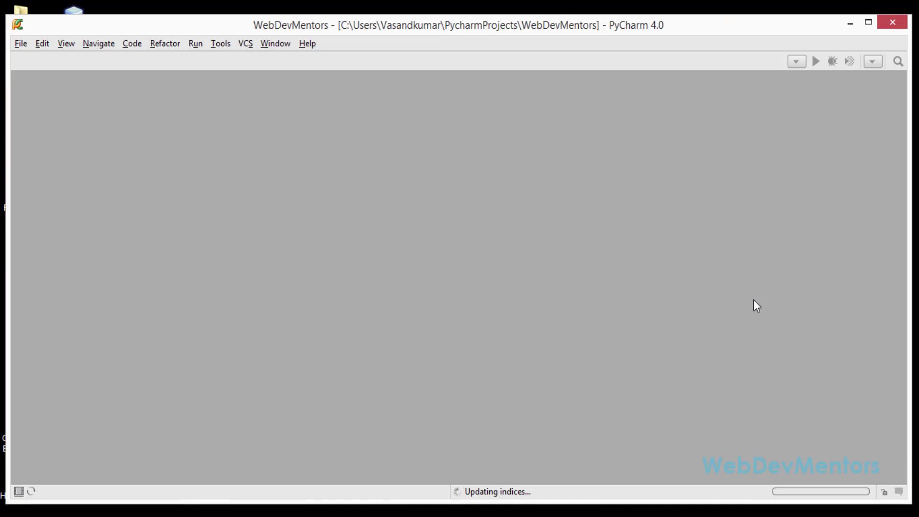
{"action": "left_click", "coordinate": [869, 20]}
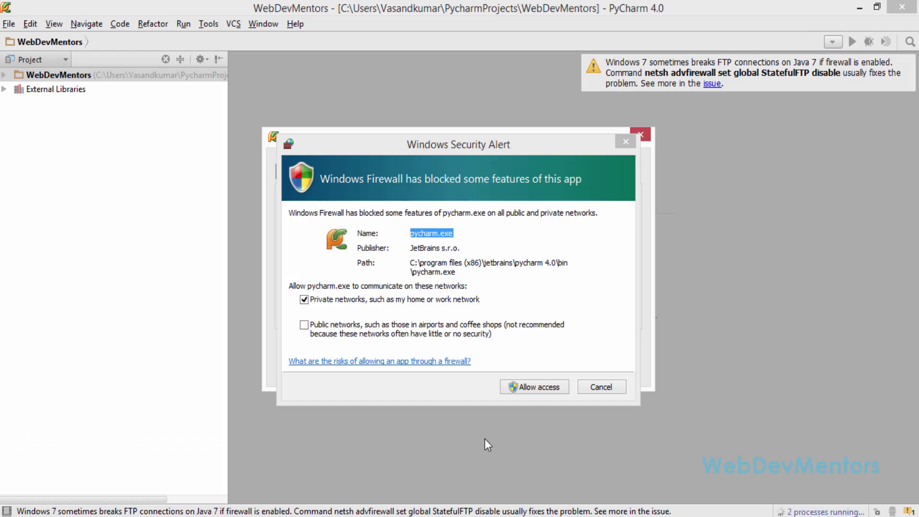
Allow PyCharm through the Windows Firewall on private networks, and dismiss the startup hints with Show Tips on Startup disabled
{"action": "left_click", "coordinate": [534, 387]}
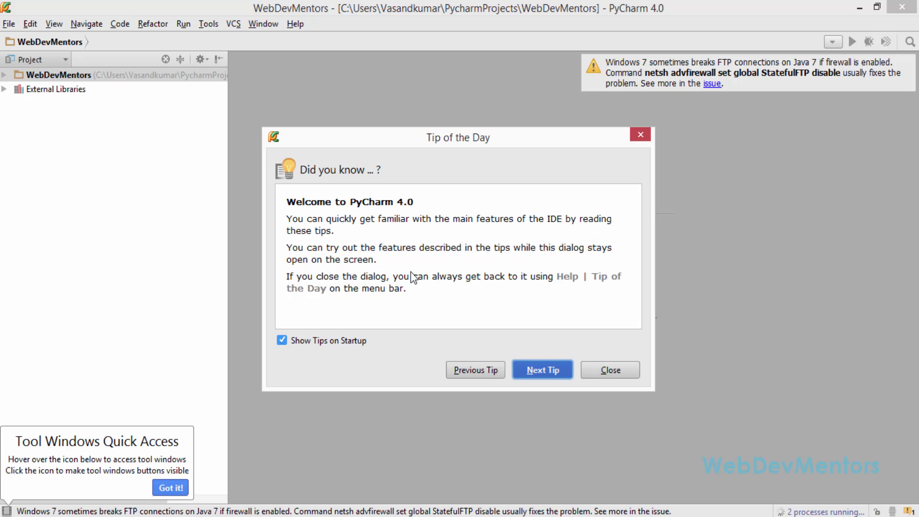
{"action": "left_click", "coordinate": [282, 340]}
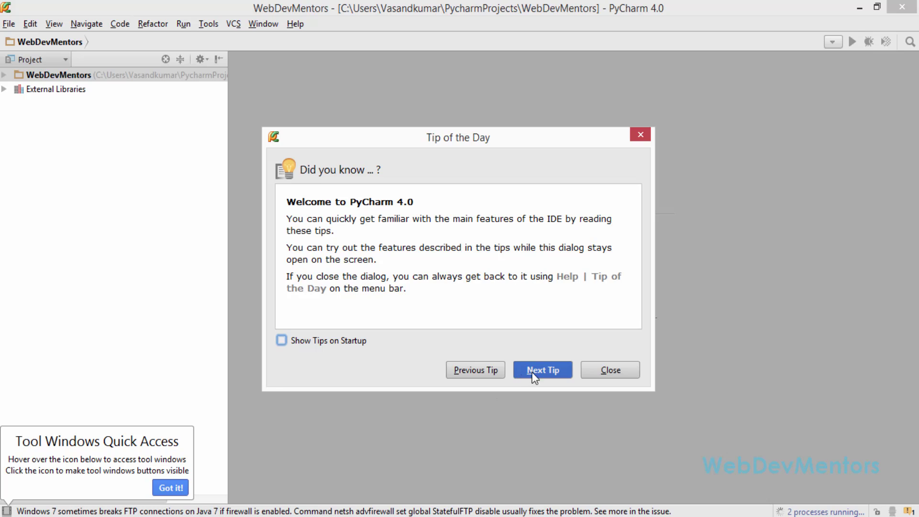
{"action": "left_click", "coordinate": [610, 370]}
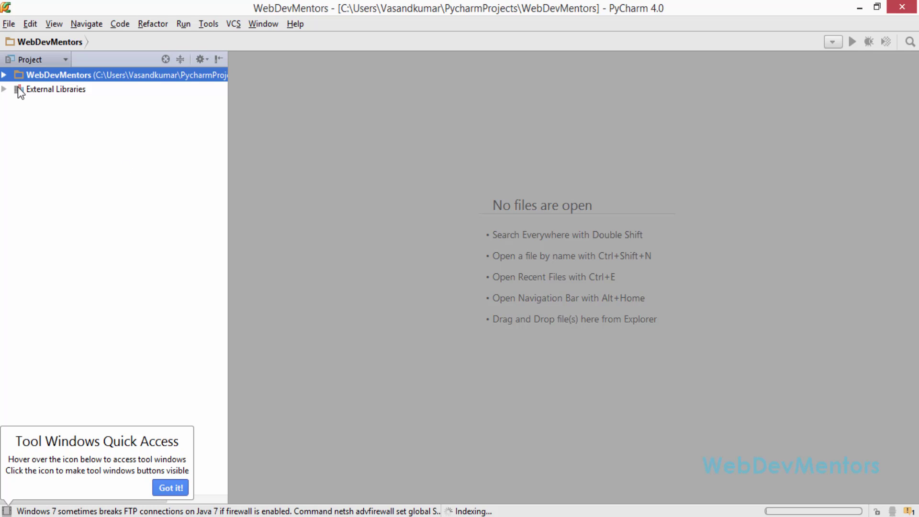
{"action": "left_click", "coordinate": [174, 494]}
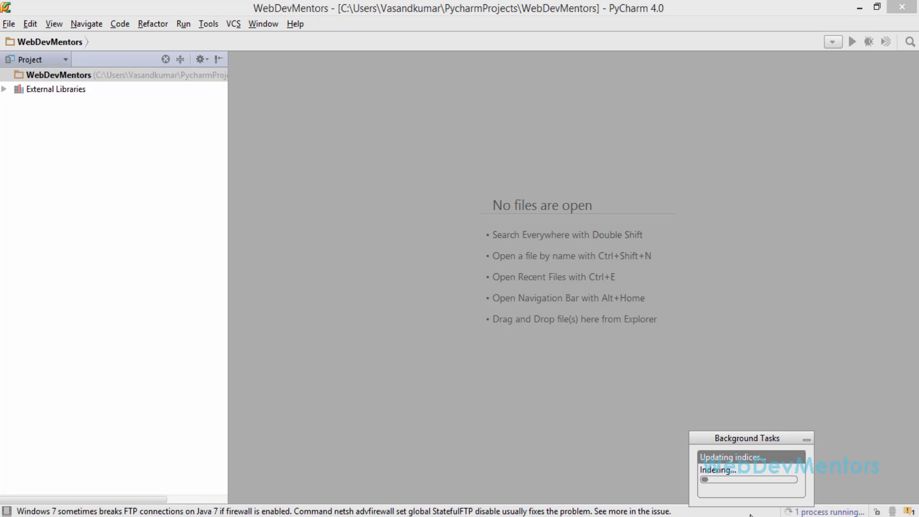
Create a new Python file named HelloWorld in the WebDevMentors project's root folder
{"action": "right_click", "coordinate": [49, 78]}
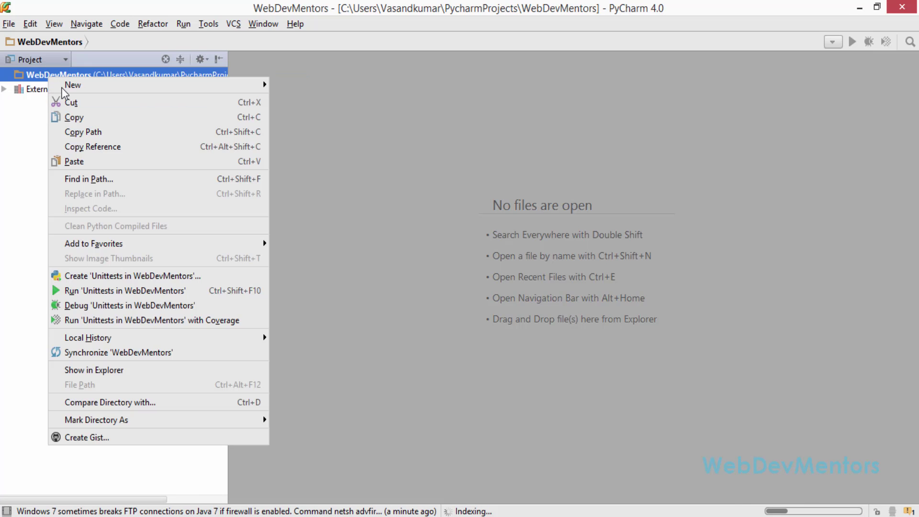
{"action": "mouse_move", "coordinate": [273, 84]}
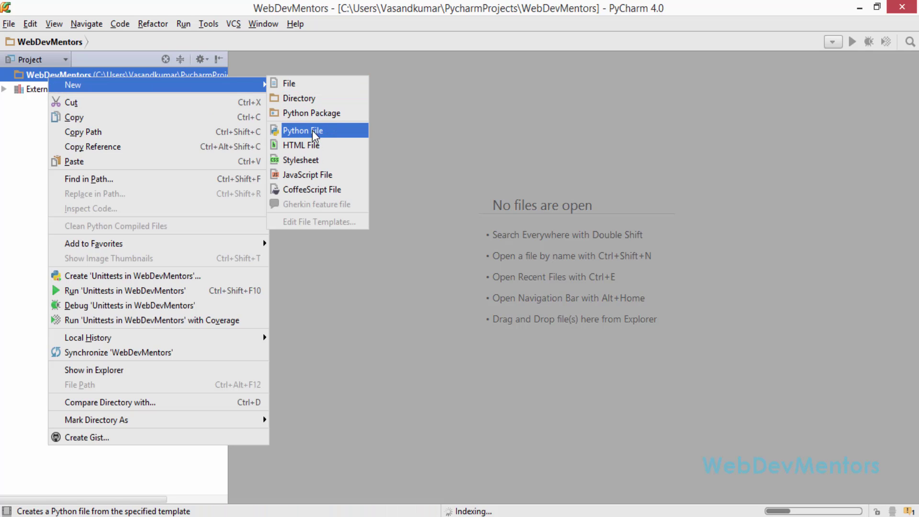
{"action": "left_click", "coordinate": [306, 130]}
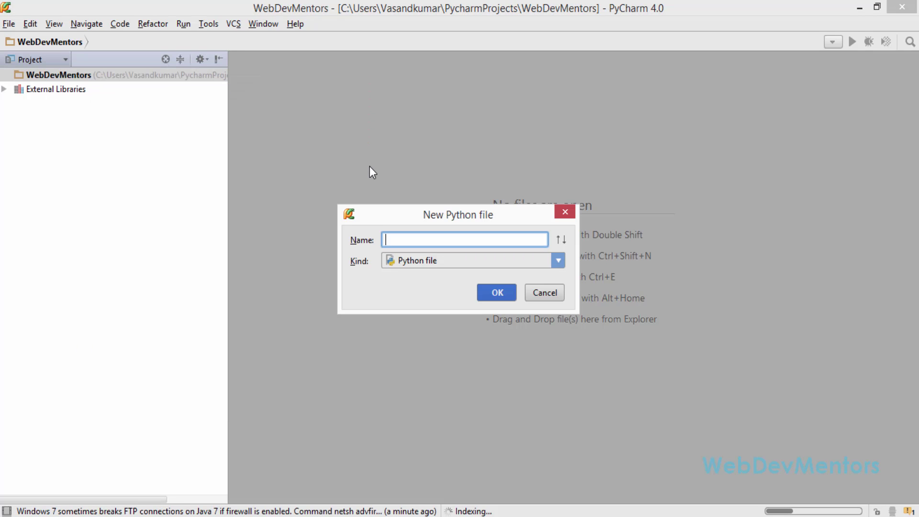
{"action": "type", "text": "Hwell"}
{"action": "key", "text": "BackSpace"}
{"action": "key", "text": "BackSpace"}
{"action": "key", "text": "BackSpace"}
{"action": "key", "text": "BackSpace"}
{"action": "type", "text": "elloWorld"}
{"action": "left_click", "coordinate": [488, 293]}
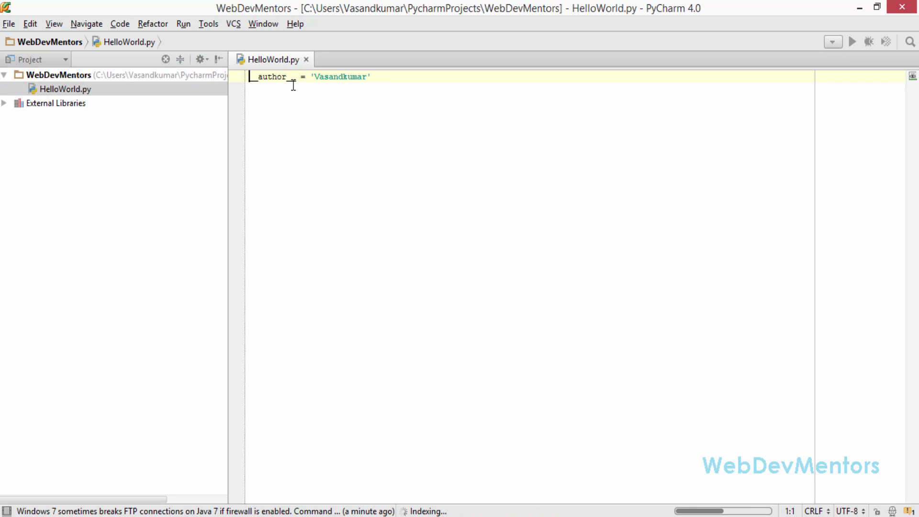
Add the statement print("Hello World!!!"); on line 4 of HelloWorld.py, leaving two blank lines below the author line
{"action": "left_click", "coordinate": [409, 78]}
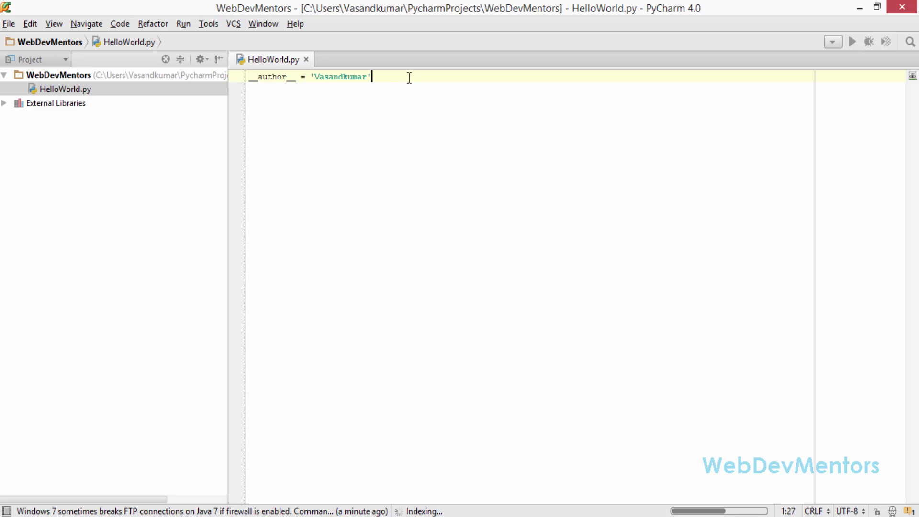
{"action": "key", "text": "Return"}
{"action": "key", "text": "Return"}
{"action": "key", "text": "Return"}
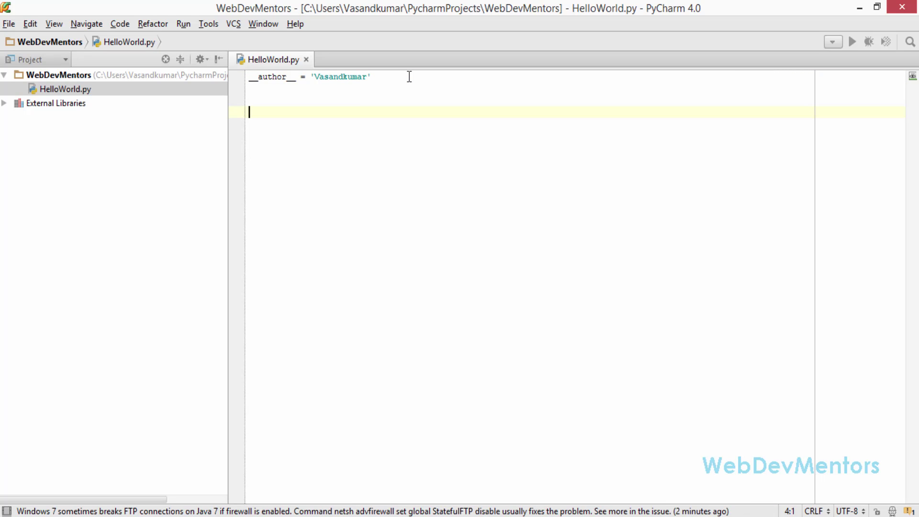
{"action": "type", "text": "print();"}
{"action": "key", "text": "Left"}
{"action": "key", "text": "Left"}
{"action": "key", "text": "Left"}
{"action": "key", "text": "Right"}
{"action": "type", "text": "\"Hello World"}
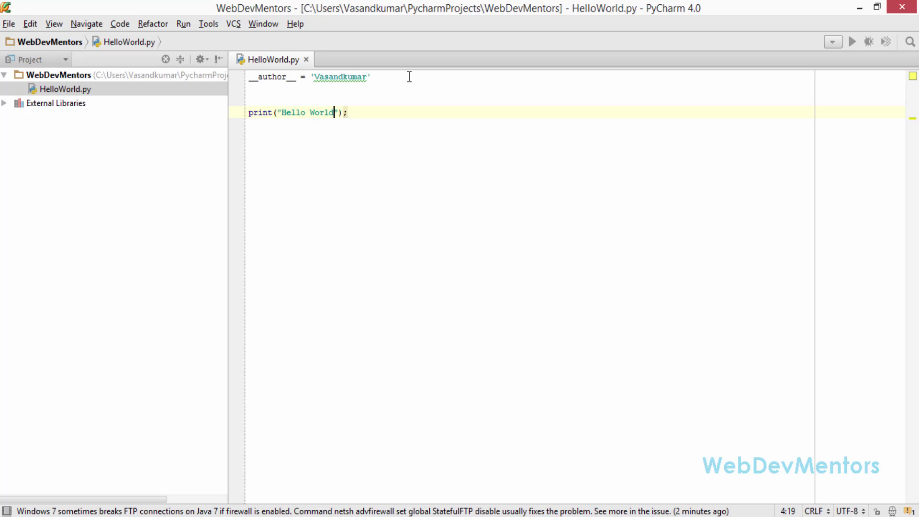
{"action": "type", "text": "!!!"}
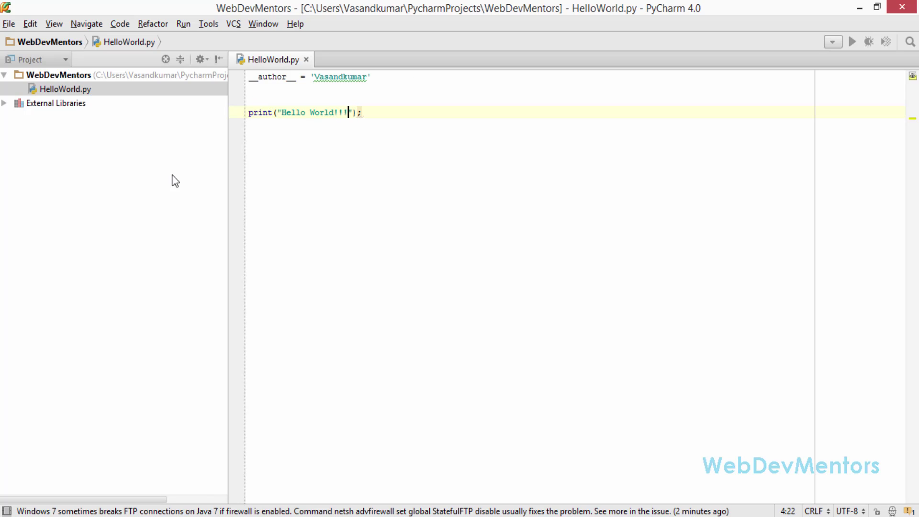